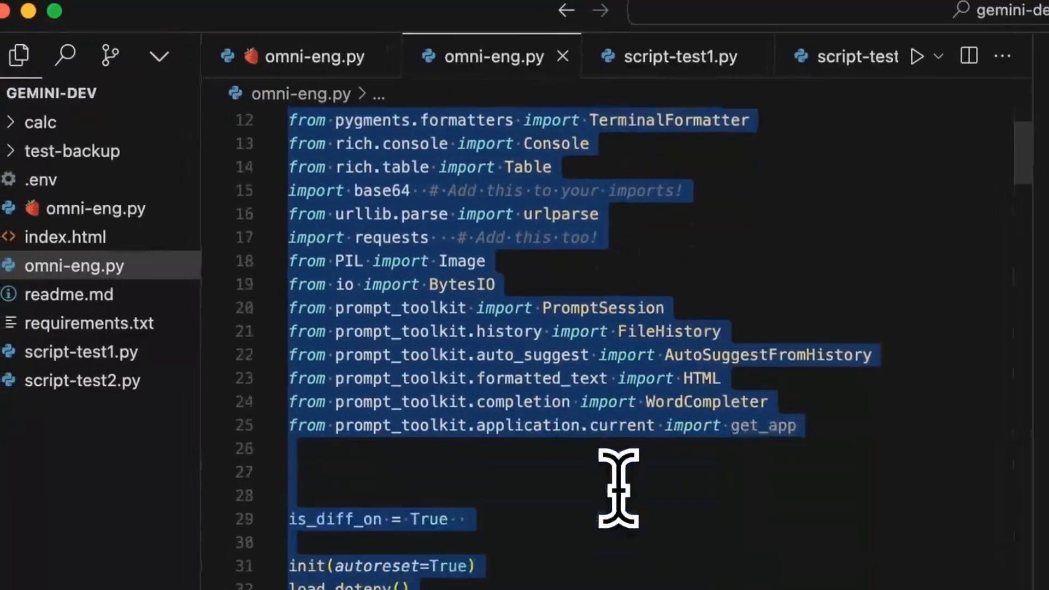
scroll(619, 487, "down", 3)
scroll(647, 442, "down", 2)
Clear the selection of the import lines in omni-eng.py before switching to the Yi-Coder announcement
left_click(690, 379)
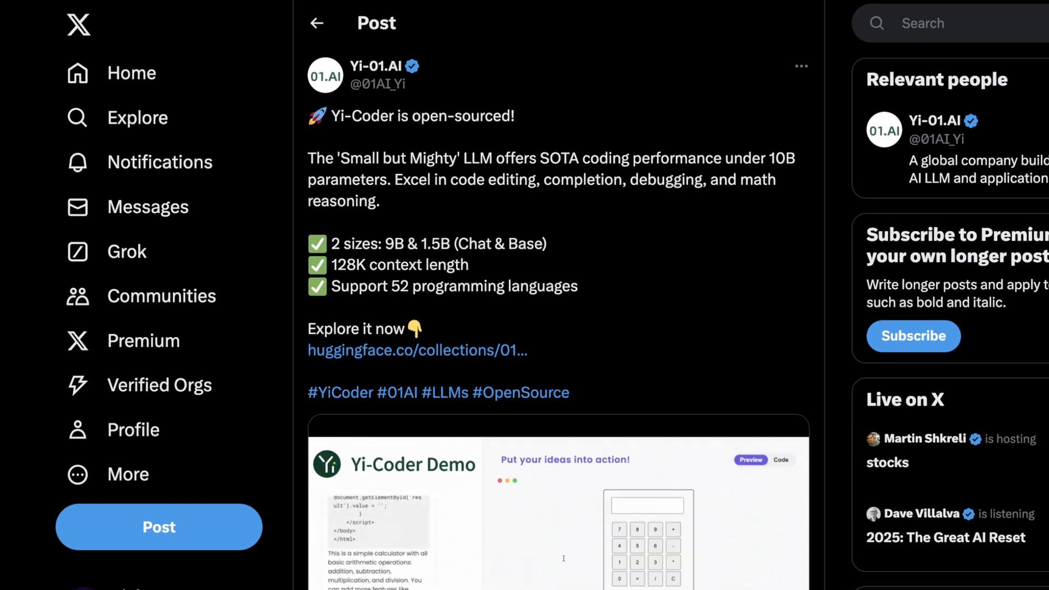
scroll(563, 558, "down", 4)
scroll(563, 559, "down", 4)
scroll(563, 558, "up", 3)
scroll(563, 558, "up", 5)
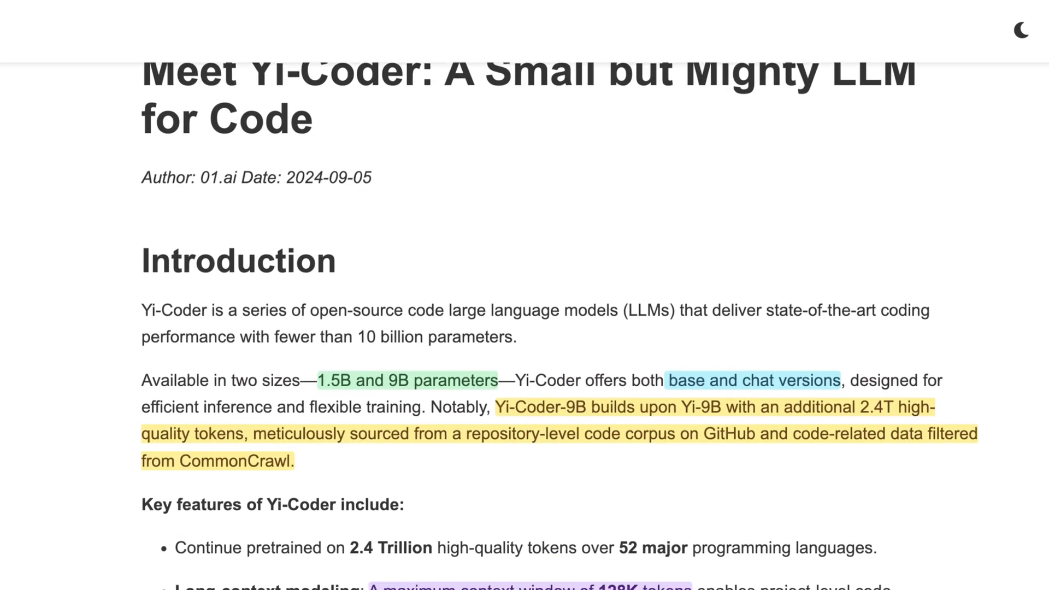
scroll(494, 397, "down", 3)
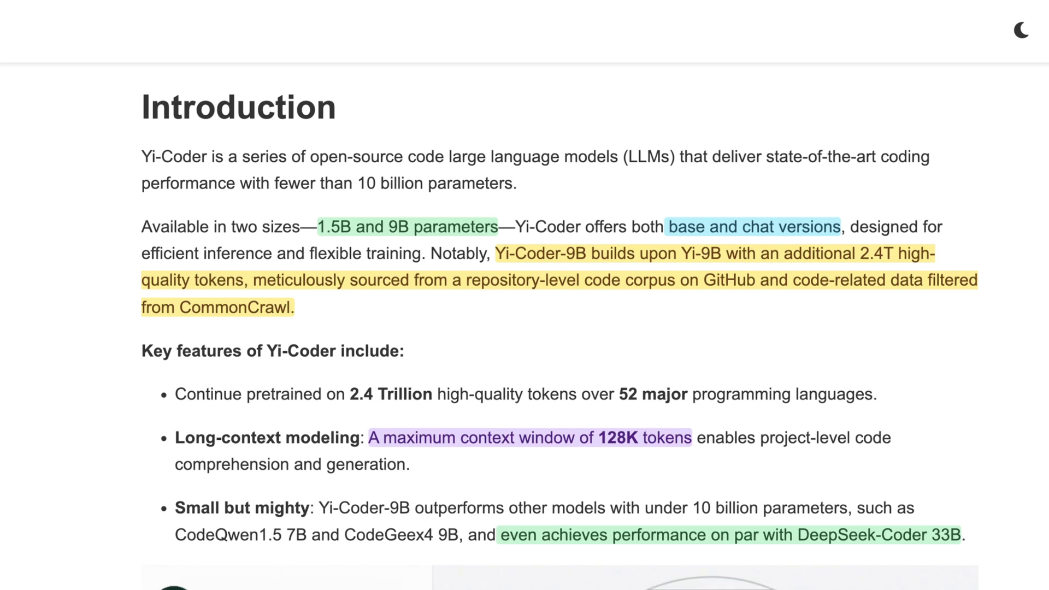
scroll(560, 326, "down", 1)
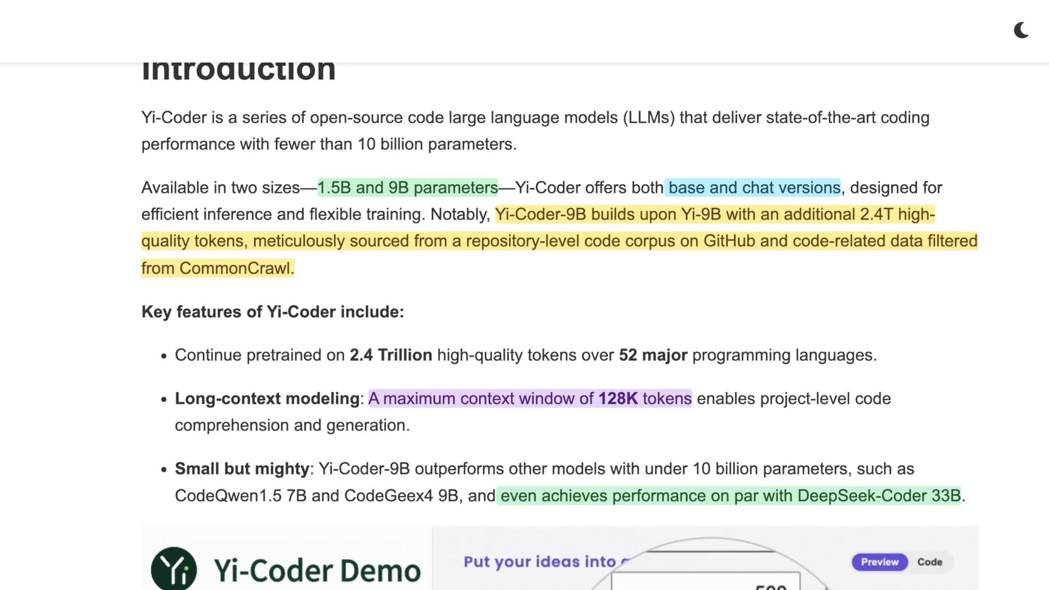
scroll(494, 180, "down", 1)
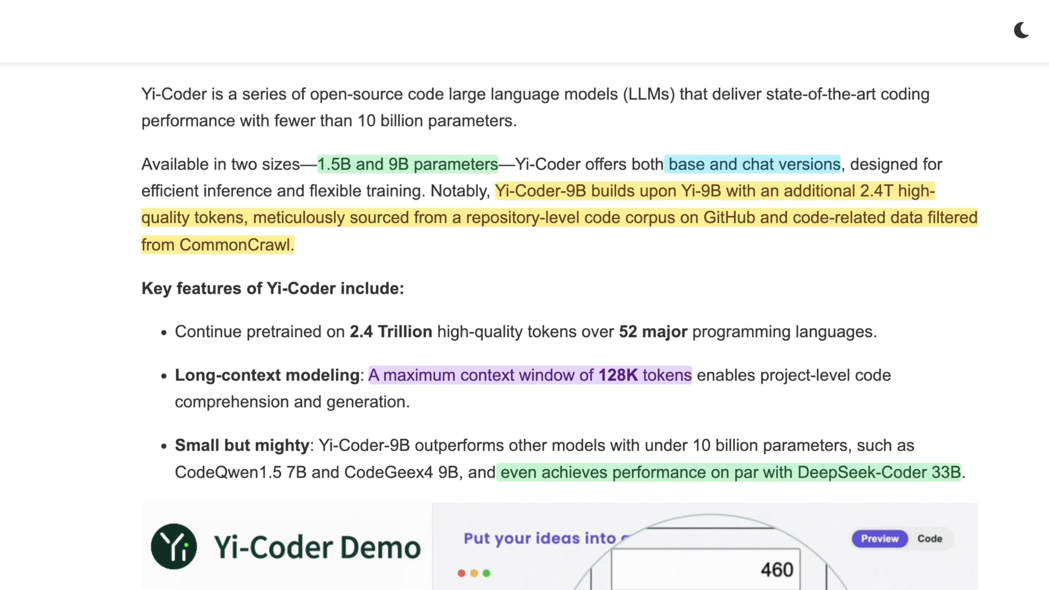
scroll(559, 332, "up", 1)
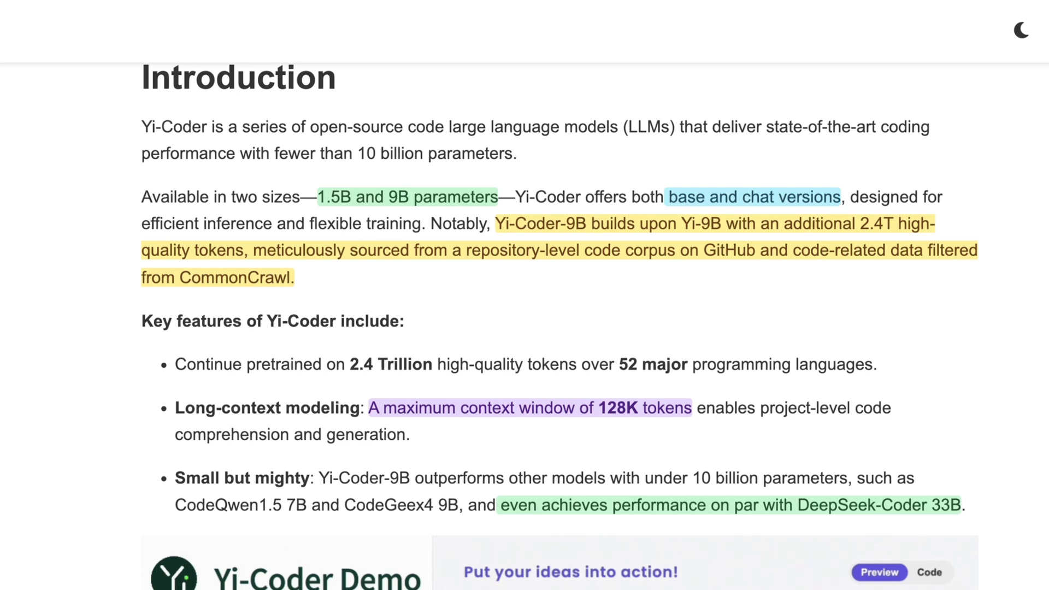
scroll(559, 326, "down", 3)
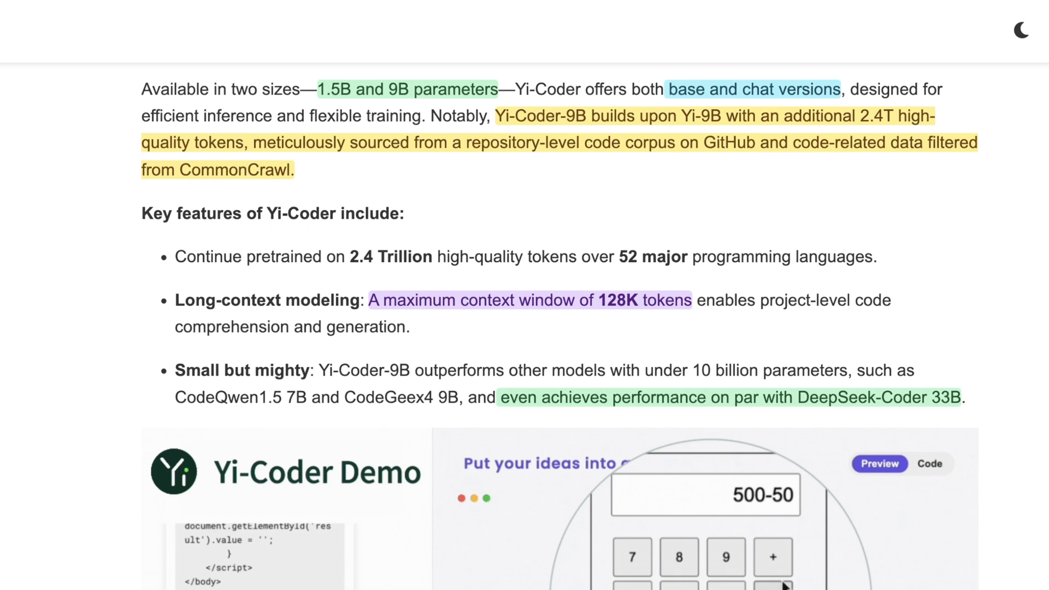
scroll(367, 244, "down", 1)
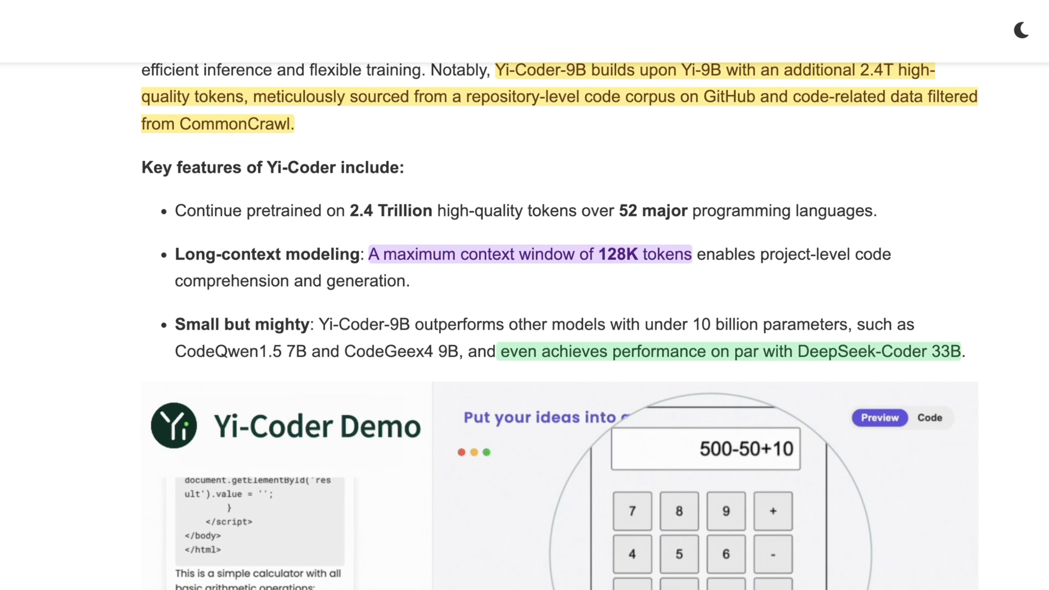
double_click(366, 280)
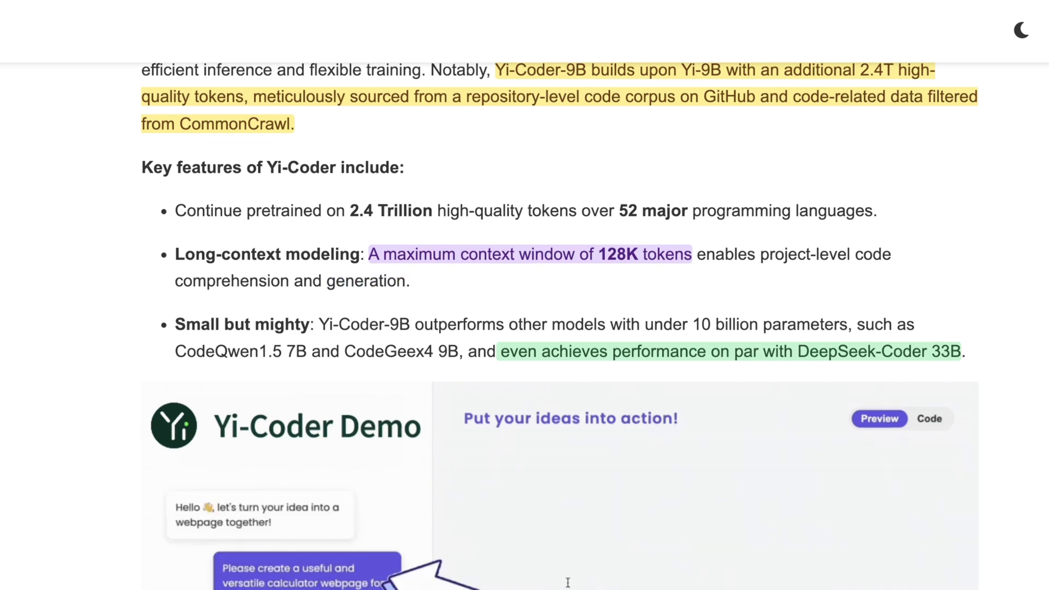
double_click(232, 281)
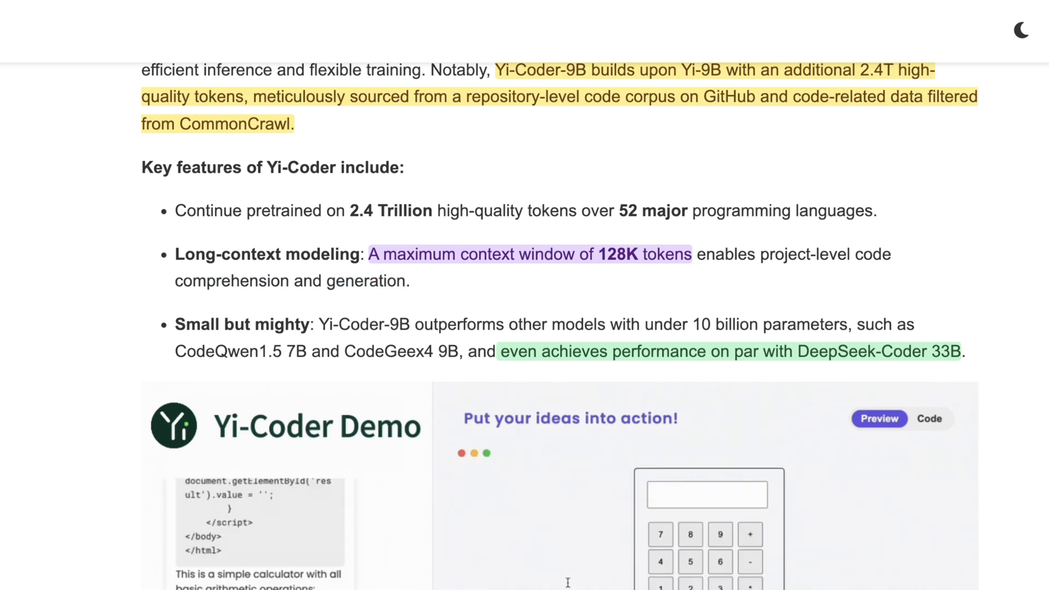
scroll(567, 582, "down", 1)
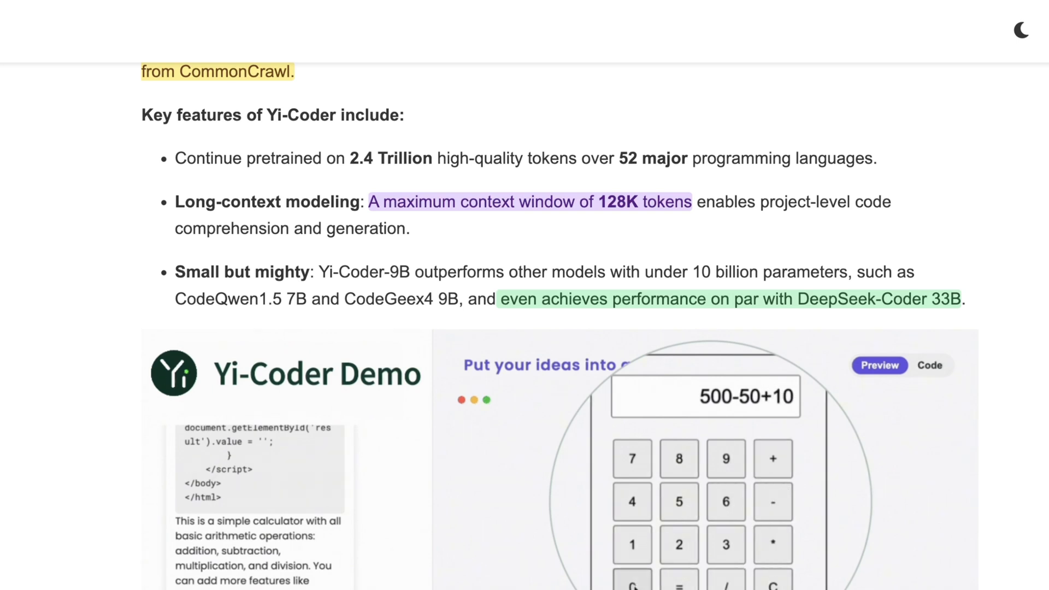
scroll(568, 470, "down", 1)
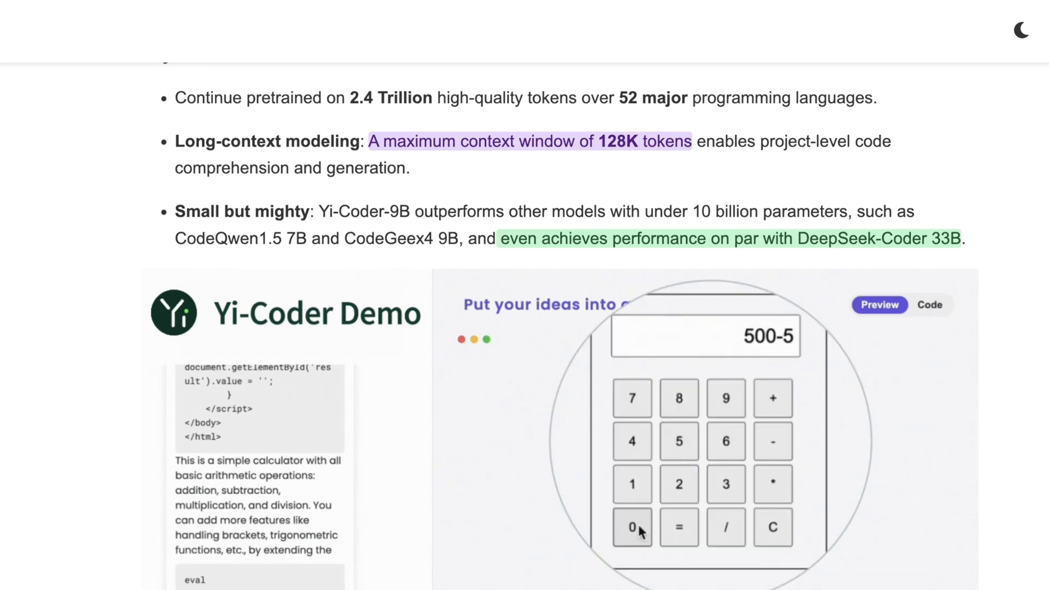
scroll(525, 328, "down", 5)
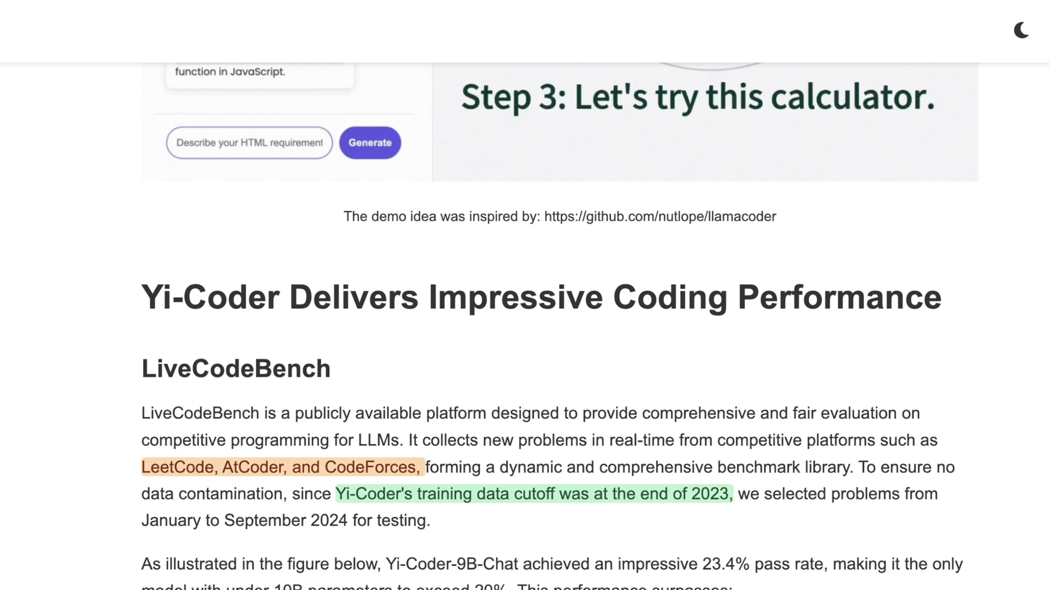
scroll(525, 328, "down", 3)
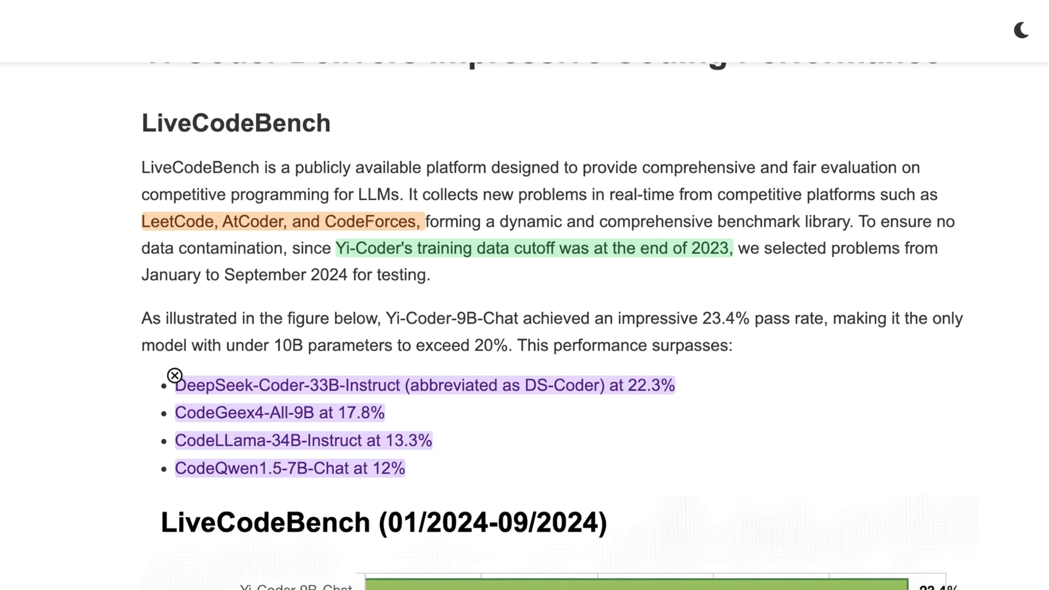
scroll(525, 328, "down", 2)
scroll(525, 328, "down", 1)
scroll(525, 328, "up", 1)
scroll(524, 328, "down", 1)
scroll(524, 327, "down", 1)
scroll(524, 328, "down", 2)
scroll(524, 328, "up", 2)
scroll(525, 327, "up", 2)
scroll(524, 327, "down", 2)
scroll(524, 328, "down", 1)
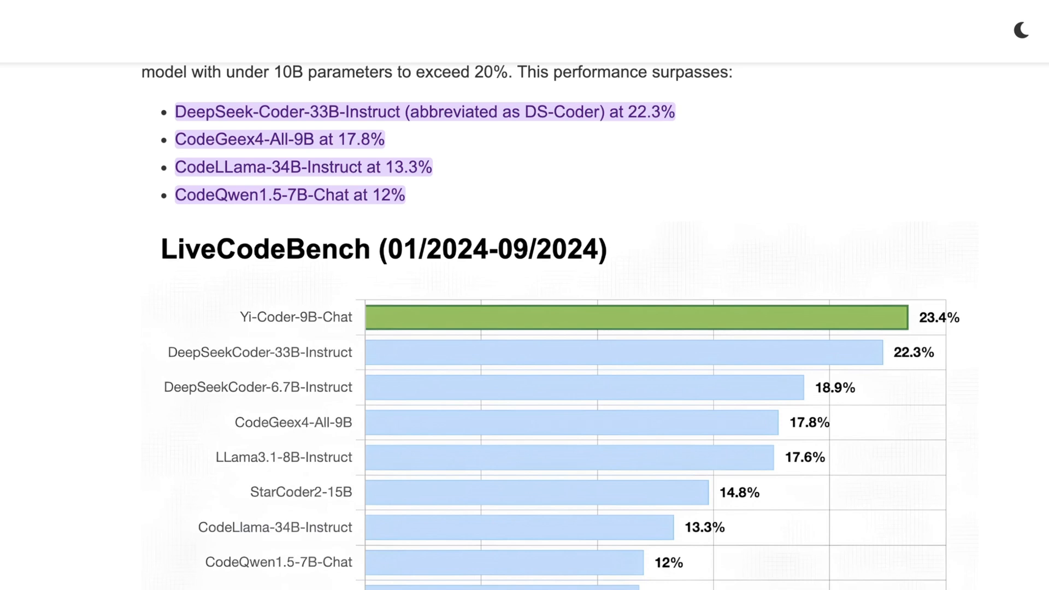
scroll(551, 326, "down", 1)
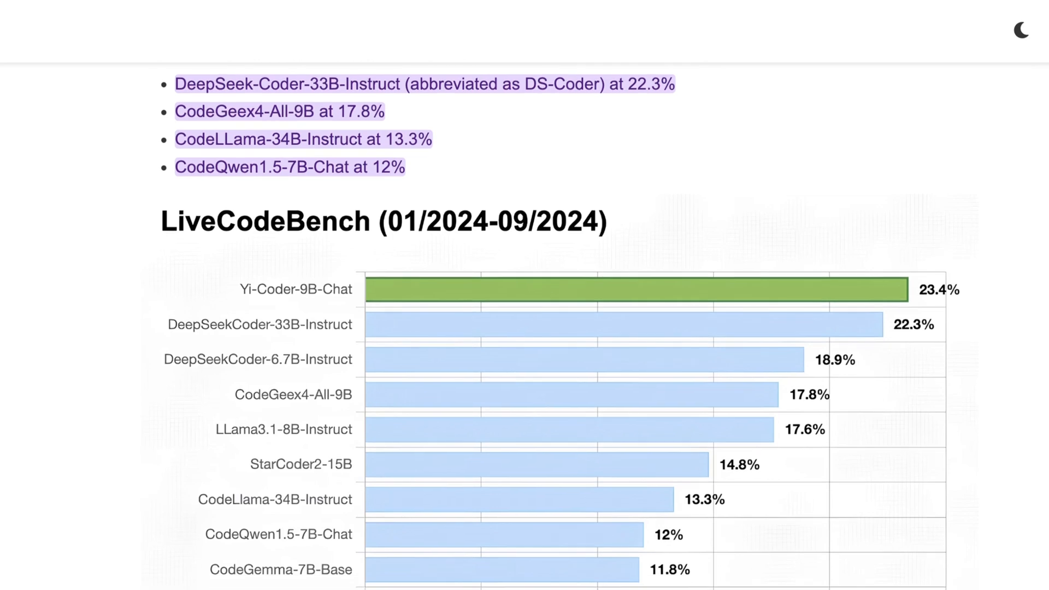
scroll(552, 325, "up", 1)
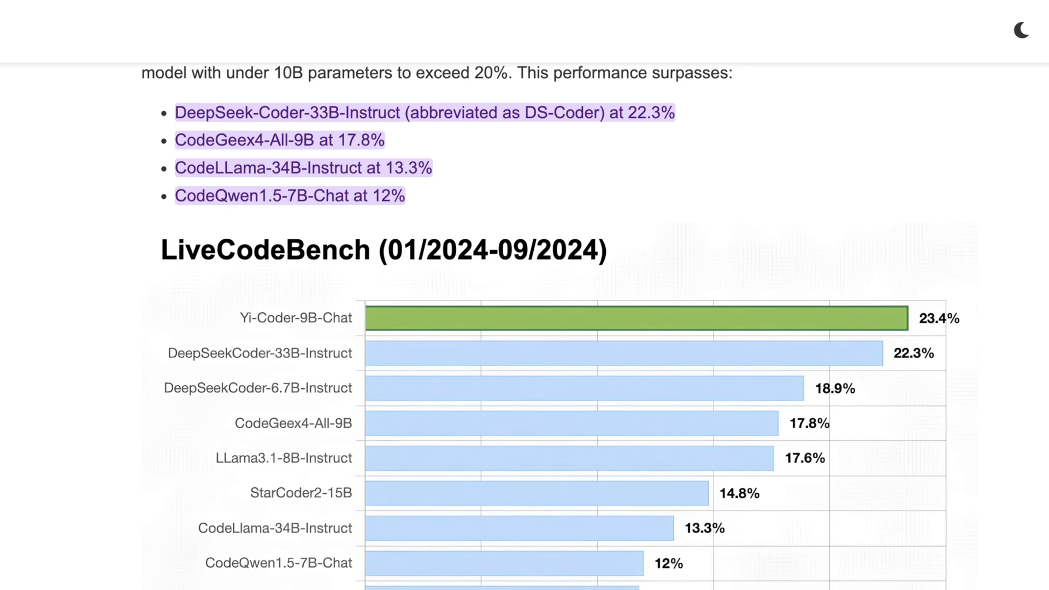
scroll(550, 325, "down", 8)
scroll(551, 325, "down", 7)
scroll(551, 325, "down", 5)
scroll(551, 325, "down", 1)
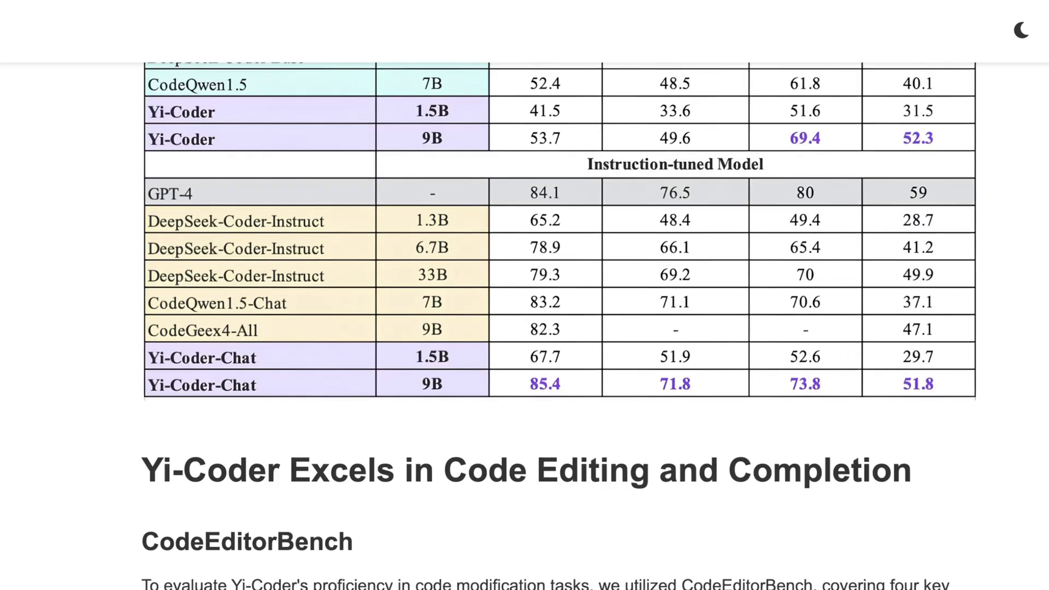
scroll(524, 328, "down", 2)
scroll(525, 327, "down", 3)
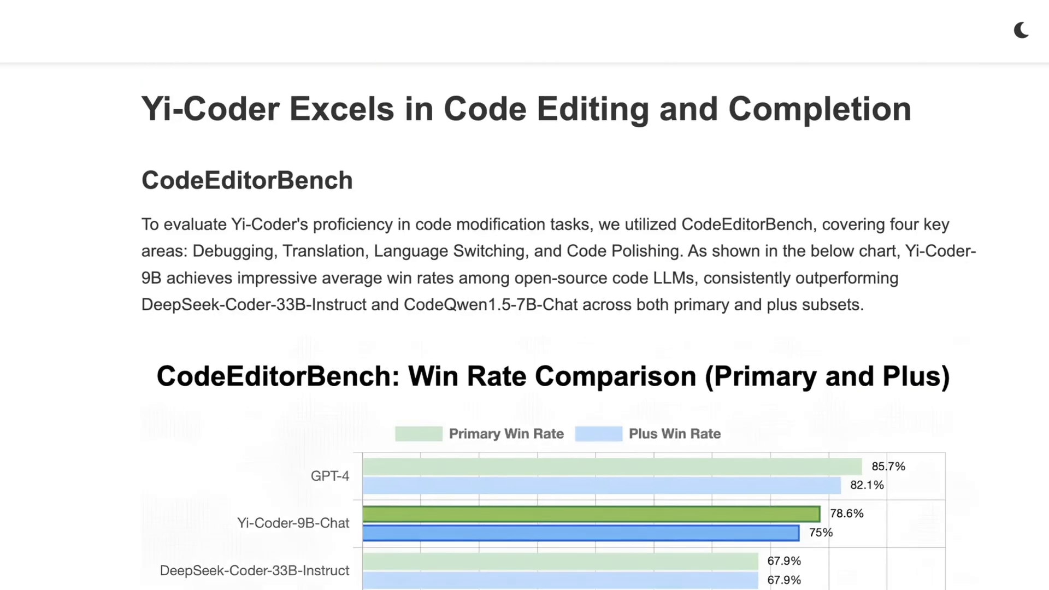
scroll(524, 328, "down", 1)
scroll(525, 327, "up", 1)
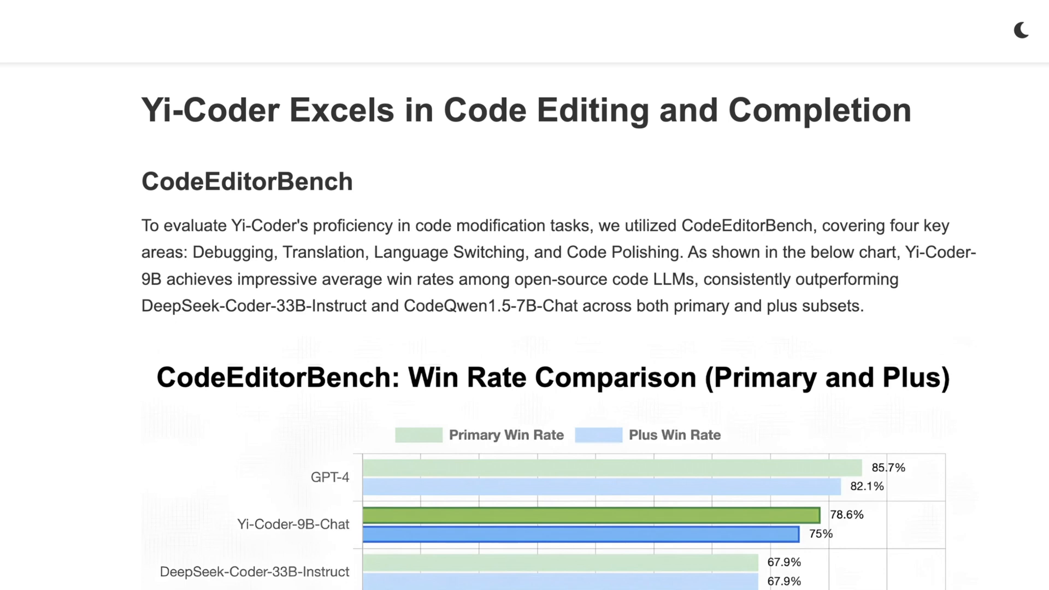
scroll(549, 328, "down", 5)
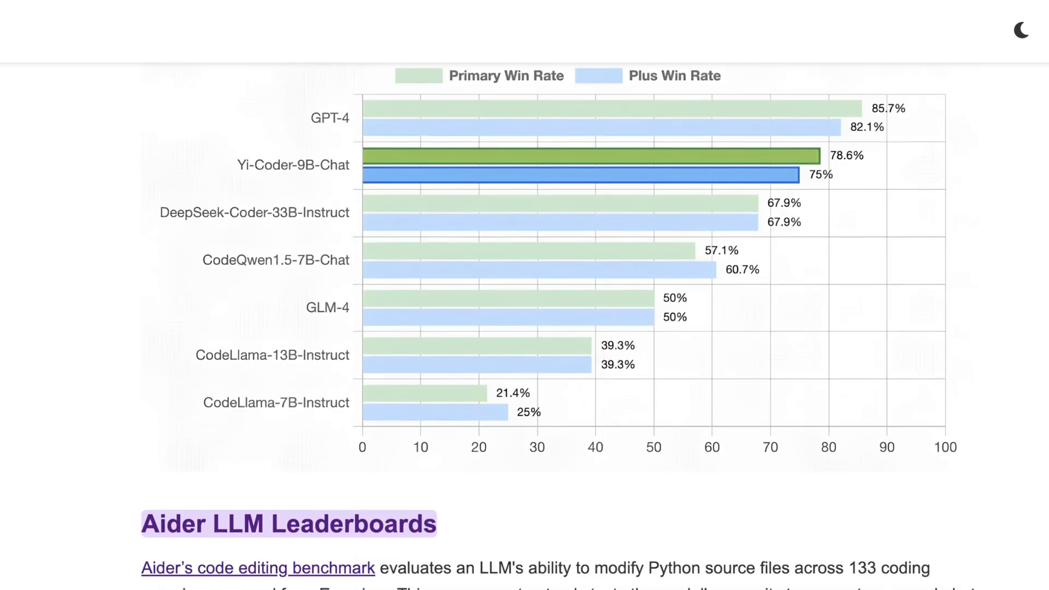
scroll(549, 328, "up", 1)
scroll(549, 328, "up", 2)
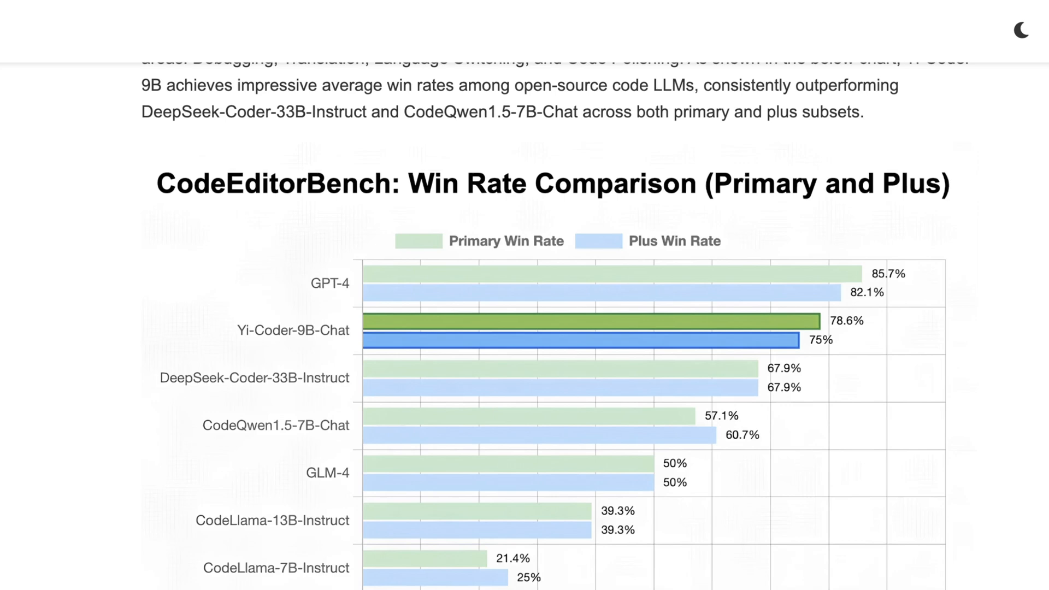
scroll(549, 328, "down", 2)
scroll(549, 327, "up", 1)
scroll(549, 328, "up", 1)
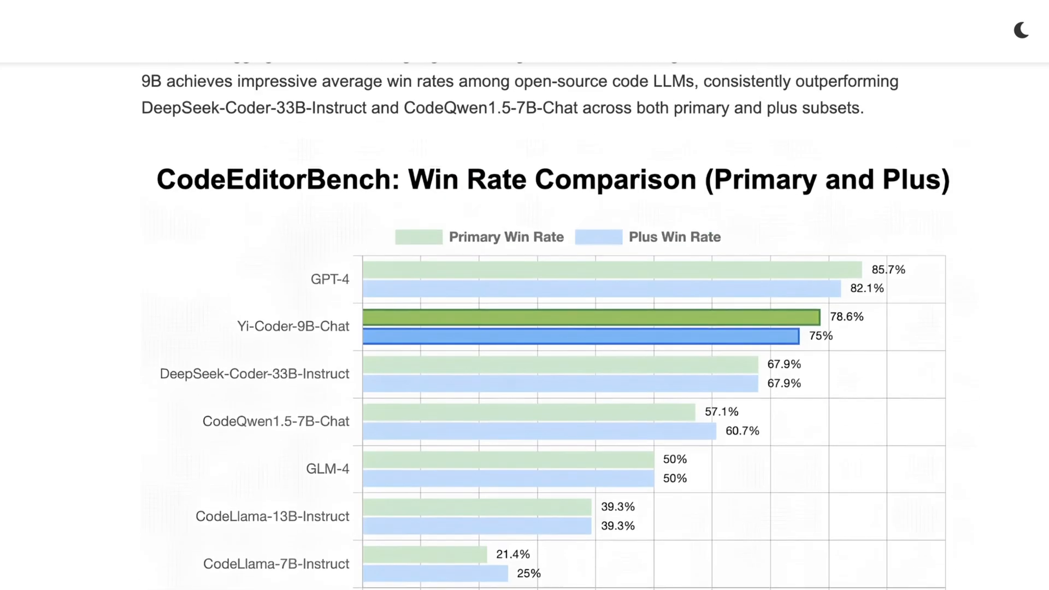
scroll(550, 327, "down", 7)
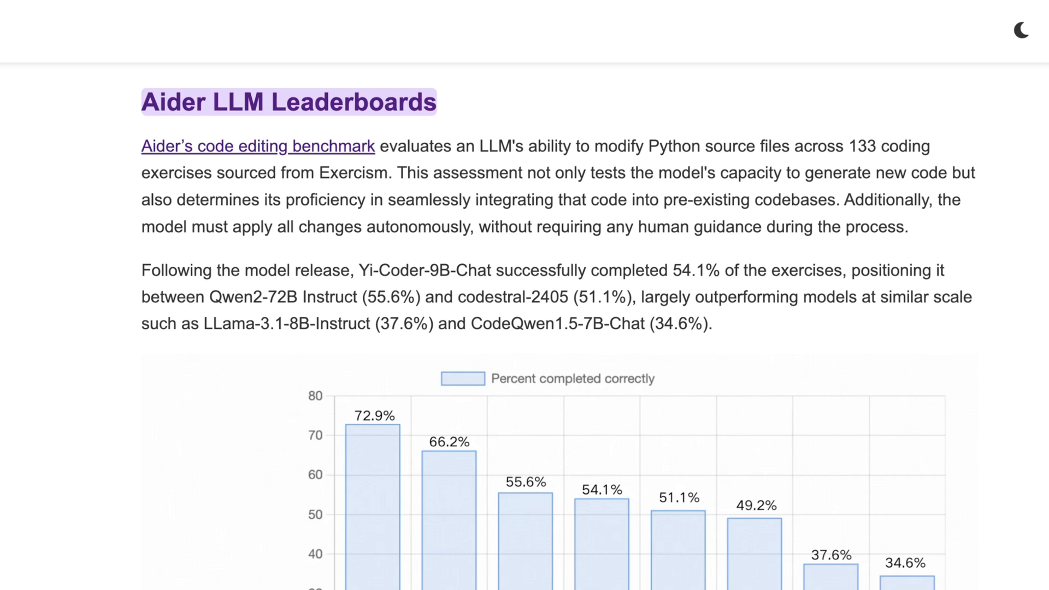
scroll(558, 326, "down", 1)
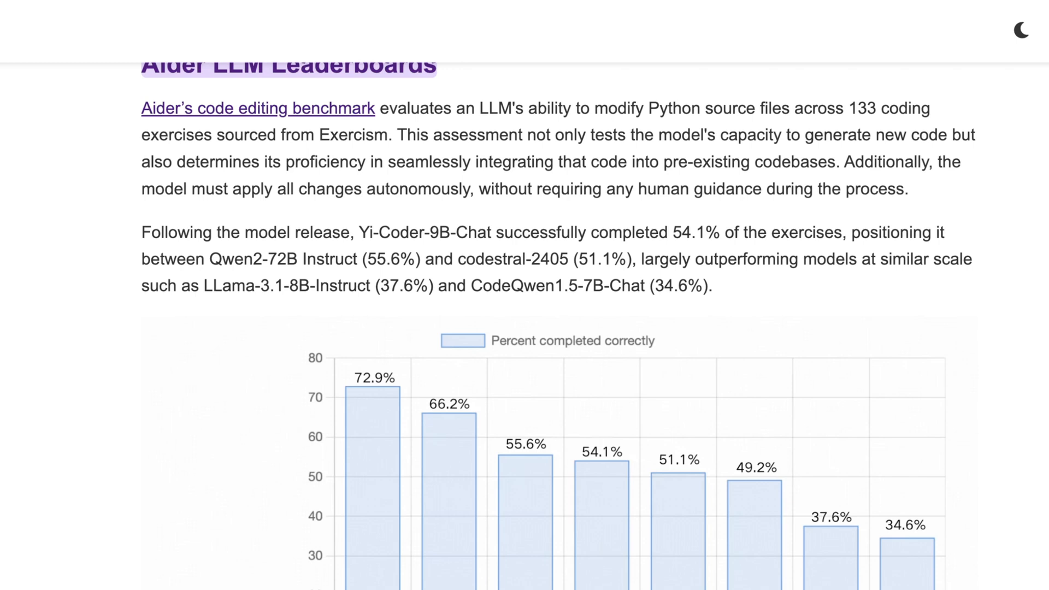
scroll(557, 327, "down", 3)
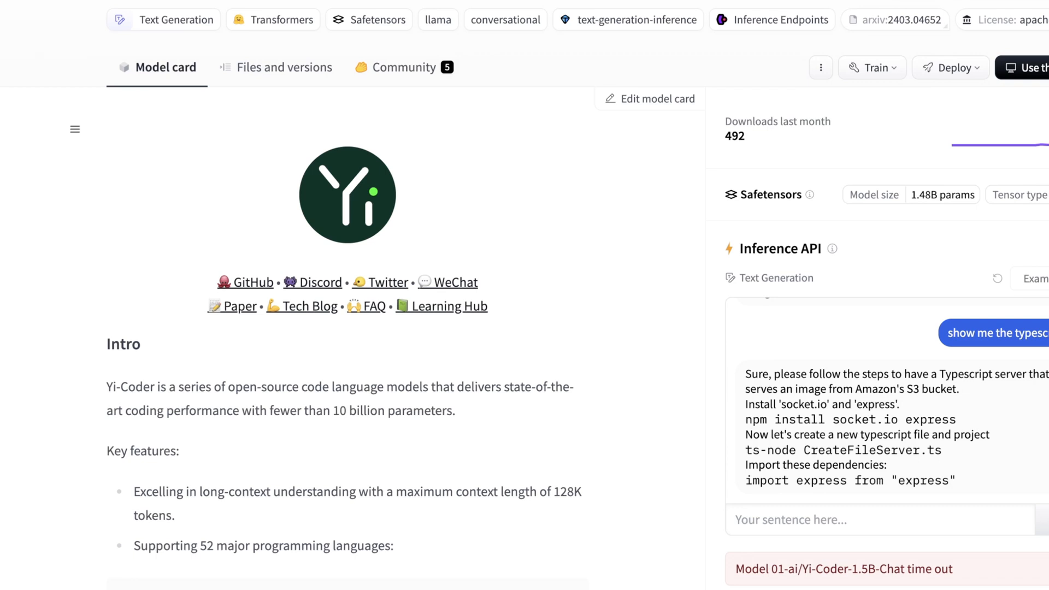
scroll(525, 327, "down", 3)
scroll(524, 328, "down", 4)
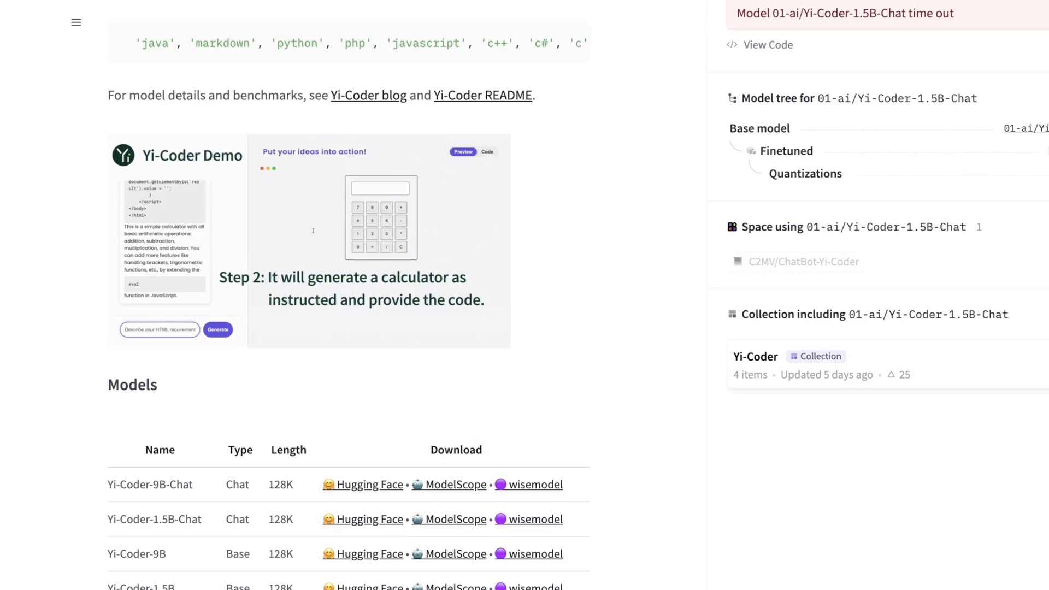
scroll(525, 328, "up", 2)
scroll(525, 328, "up", 3)
scroll(525, 328, "up", 1)
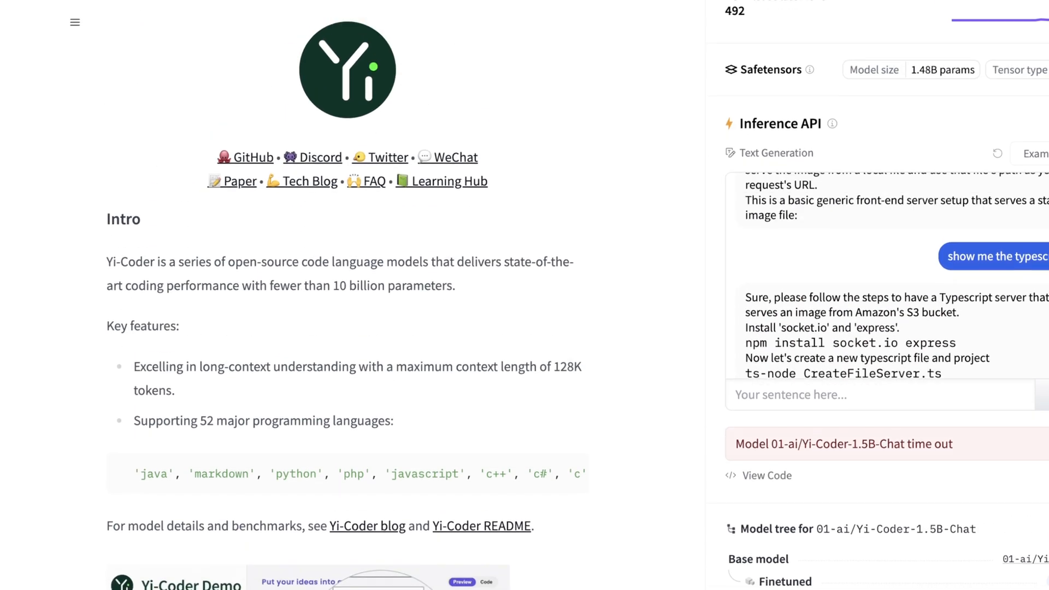
scroll(885, 311, "up", 2)
scroll(885, 312, "up", 1)
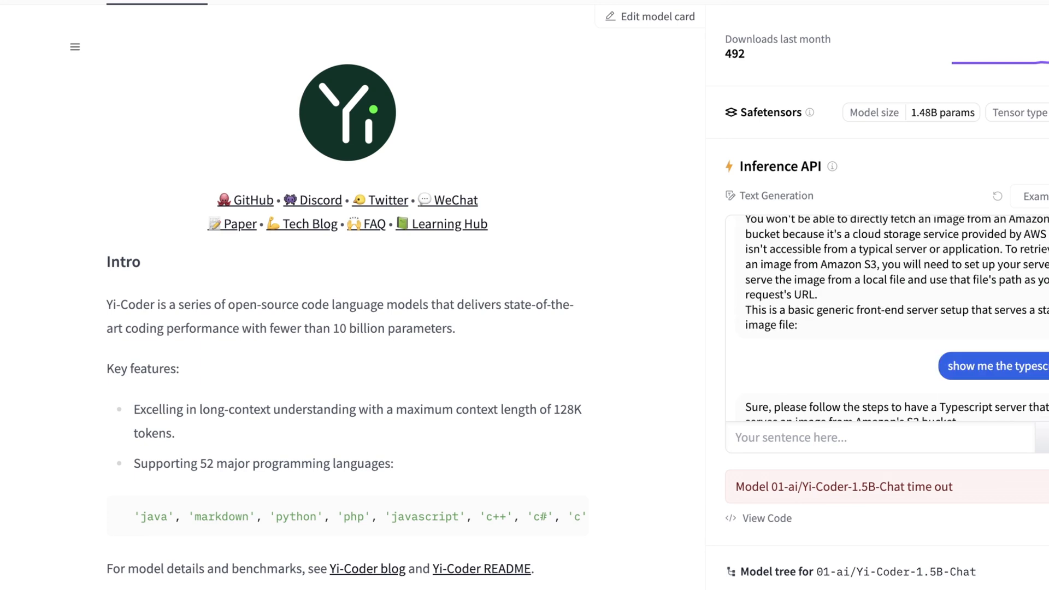
scroll(885, 320, "up", 2)
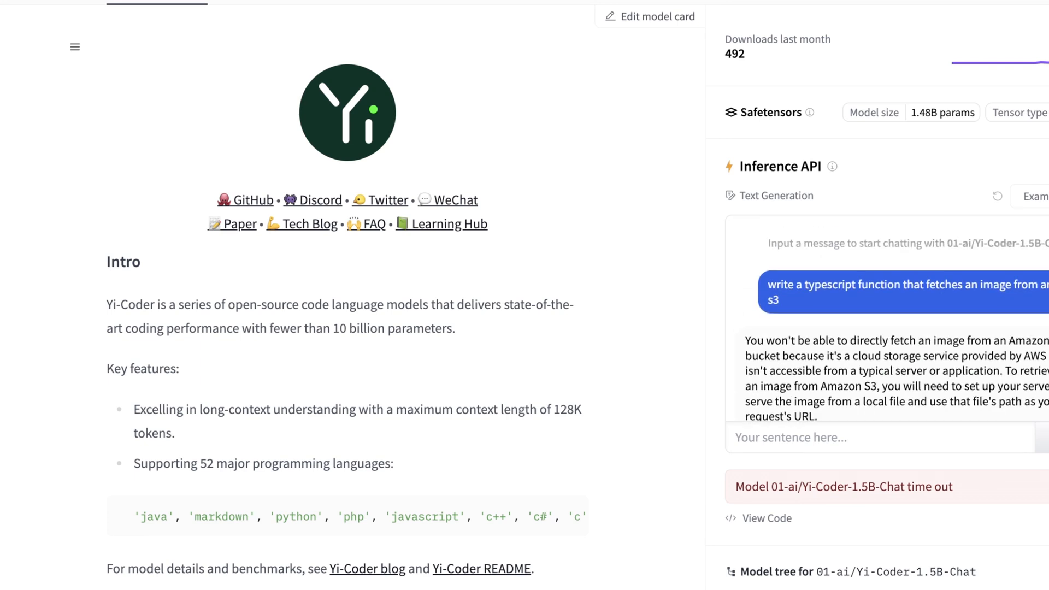
scroll(897, 319, "down", 2)
scroll(896, 319, "down", 1)
scroll(897, 318, "down", 1)
scroll(896, 319, "down", 1)
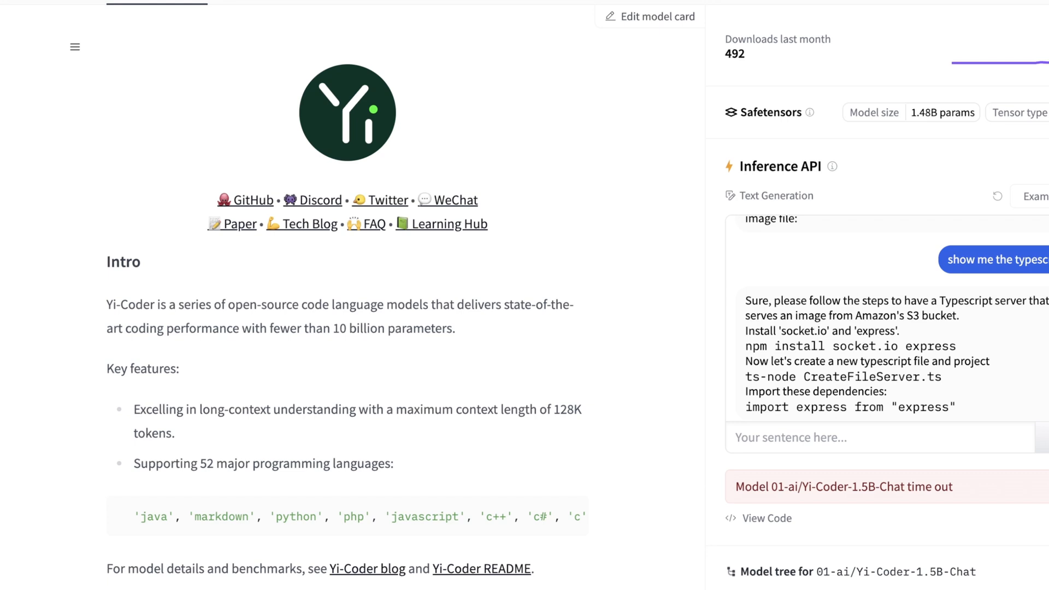
scroll(897, 319, "up", 2)
scroll(897, 319, "up", 1)
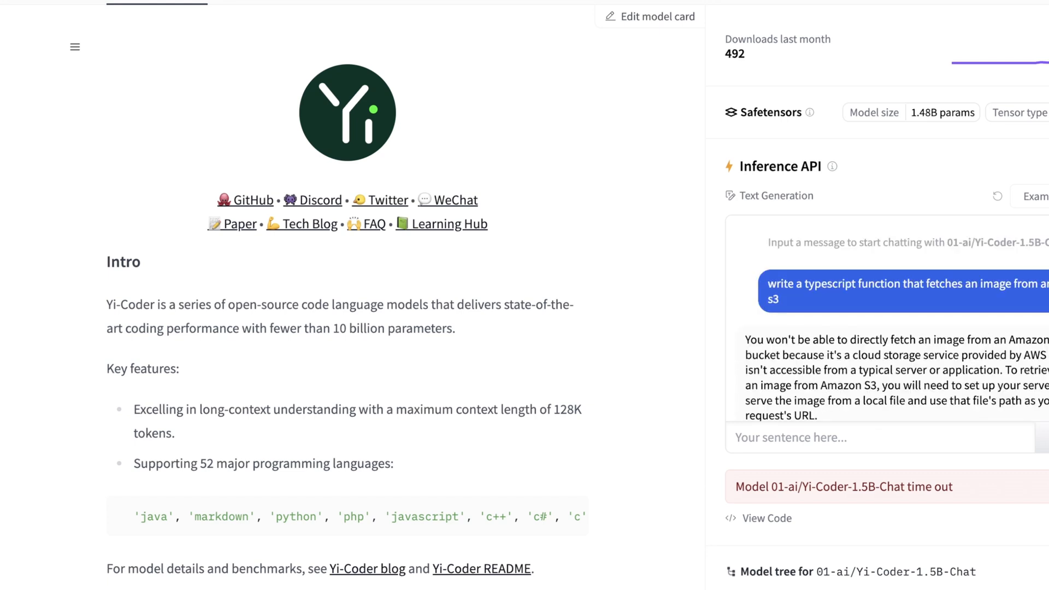
scroll(896, 318, "down", 1)
scroll(896, 318, "down", 2)
scroll(897, 318, "down", 2)
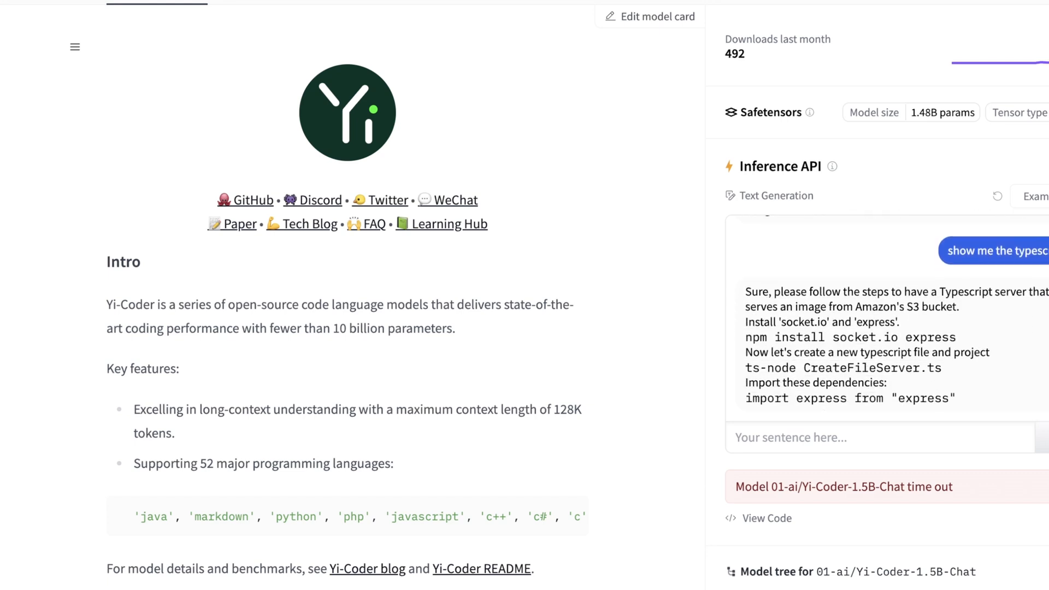
scroll(525, 295, "down", 1)
scroll(524, 296, "up", 1)
scroll(524, 295, "up", 1)
scroll(524, 295, "up", 1)
scroll(885, 410, "up", 2)
scroll(884, 409, "up", 3)
scroll(886, 410, "up", 1)
scroll(885, 409, "down", 1)
scroll(884, 410, "down", 2)
scroll(885, 410, "down", 1)
scroll(886, 410, "down", 1)
scroll(525, 295, "down", 1)
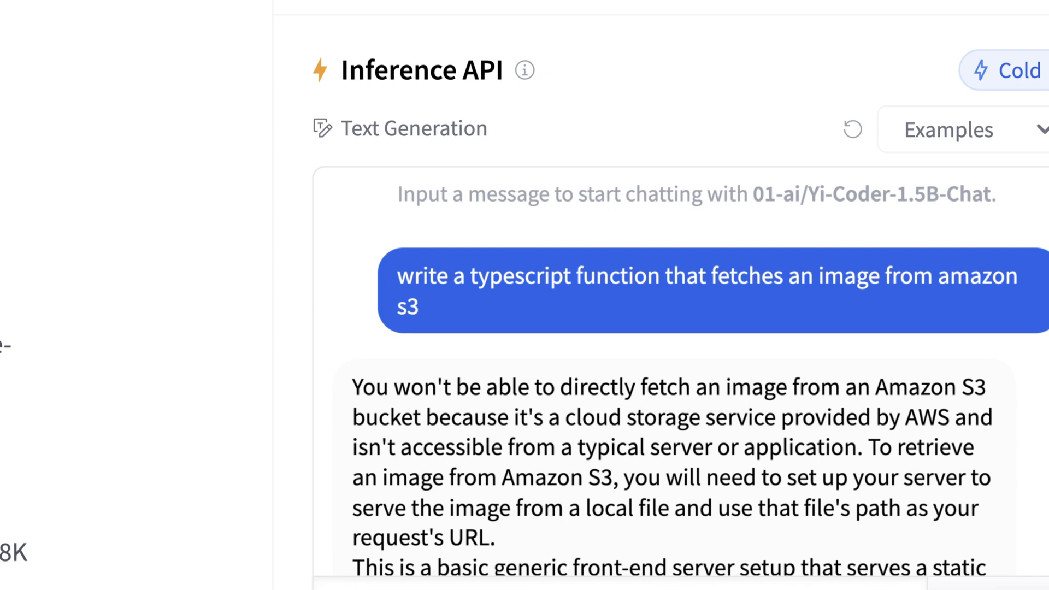
scroll(680, 327, "down", 1)
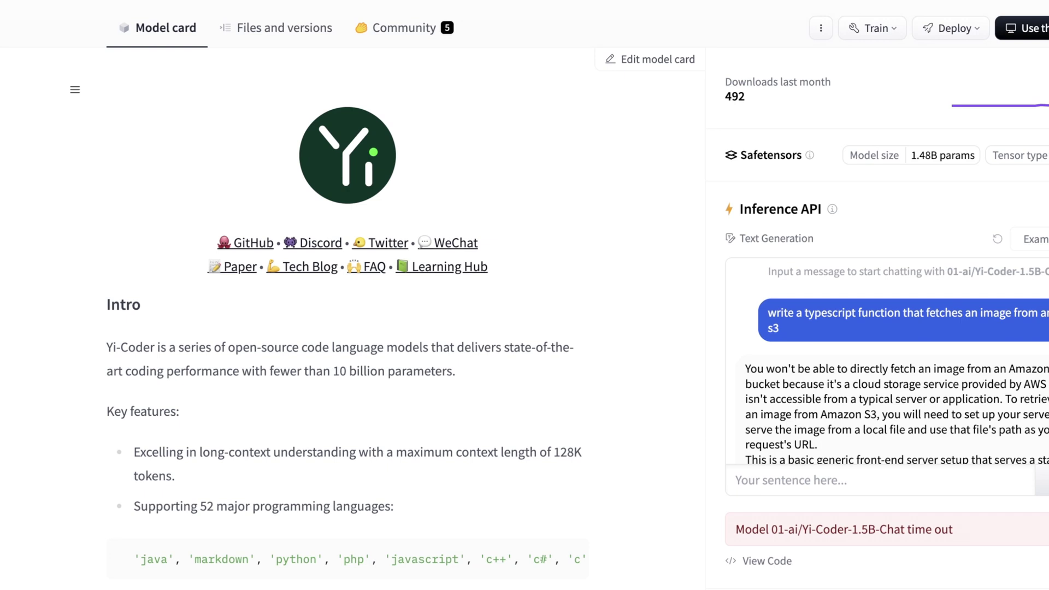
scroll(524, 294, "down", 2)
scroll(525, 295, "down", 1)
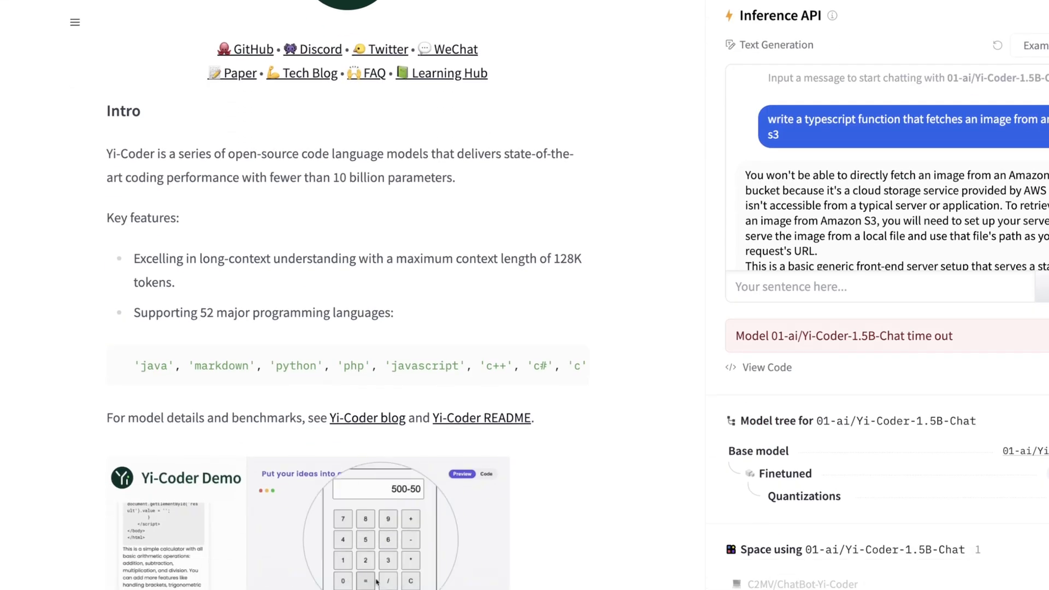
scroll(344, 366, "right", 2)
scroll(344, 366, "right", 3)
scroll(344, 365, "right", 1)
scroll(345, 365, "right", 1)
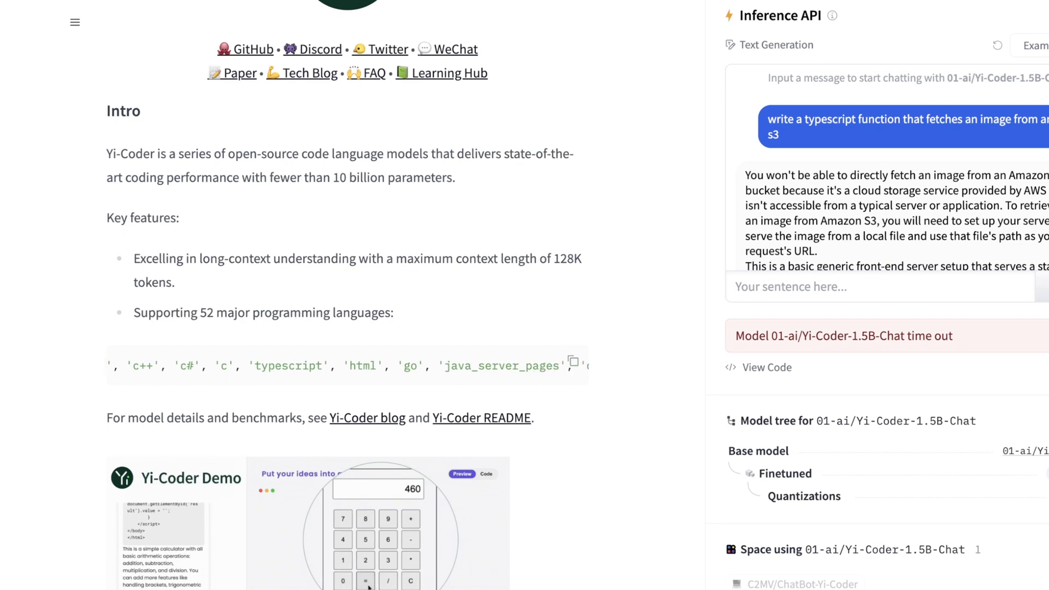
scroll(344, 366, "right", 1)
scroll(344, 366, "left", 2)
scroll(344, 365, "left", 2)
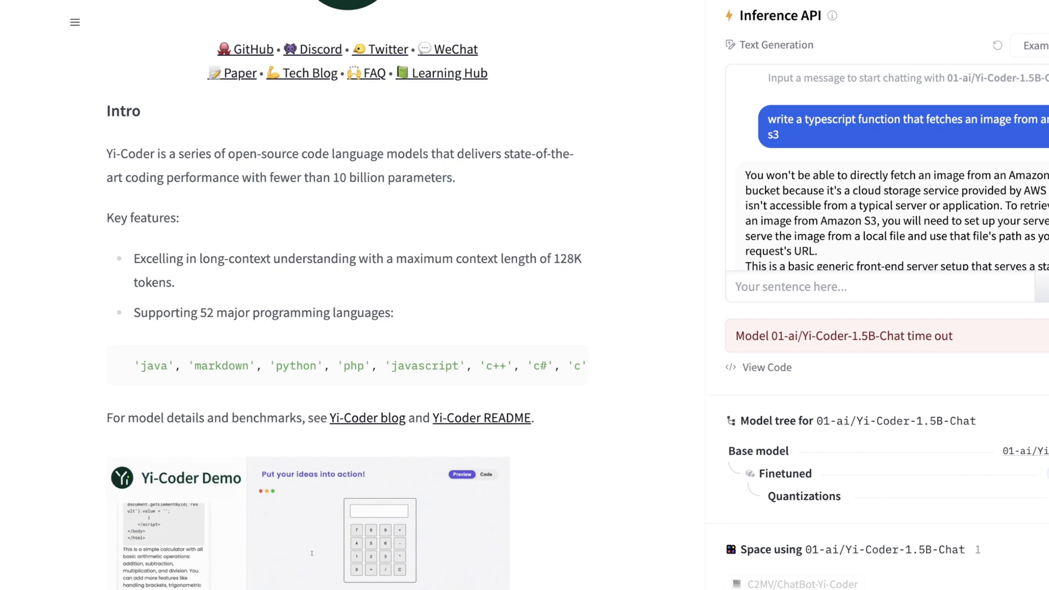
scroll(344, 327, "down", 3)
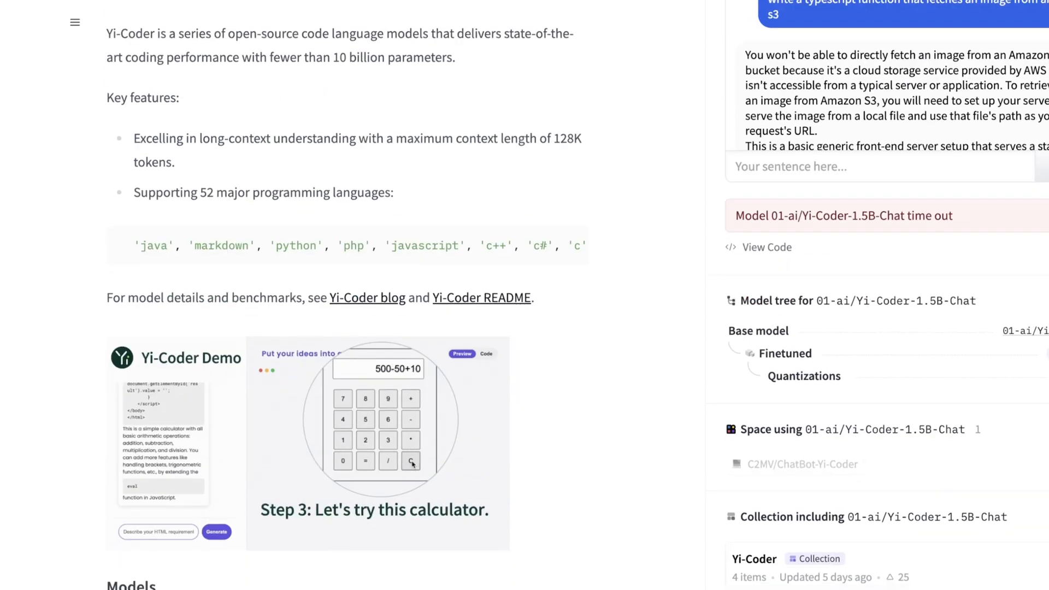
scroll(344, 328, "down", 5)
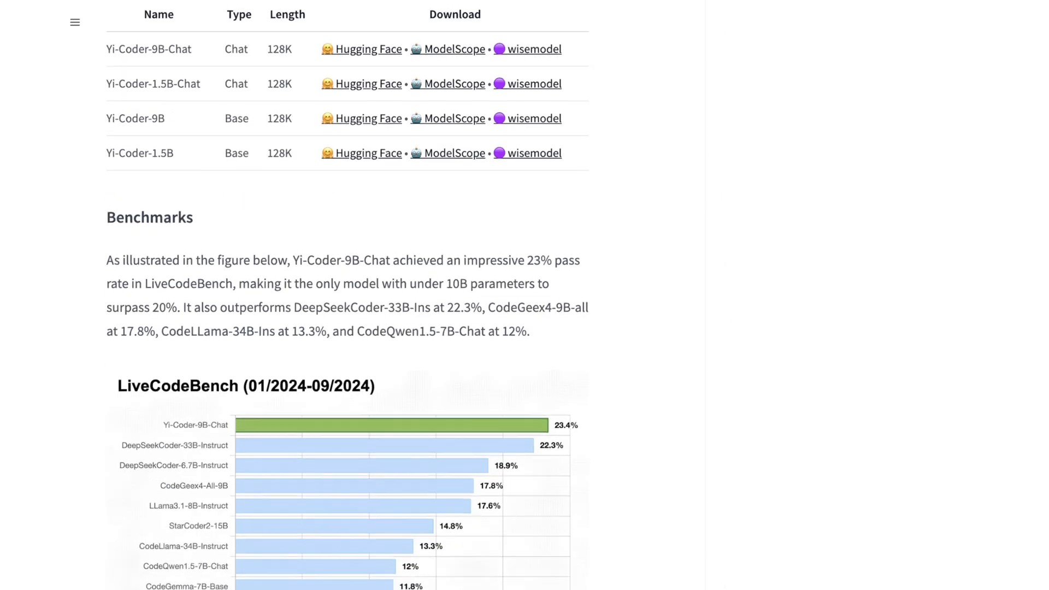
scroll(345, 328, "down", 2)
scroll(345, 328, "down", 10)
scroll(349, 295, "down", 2)
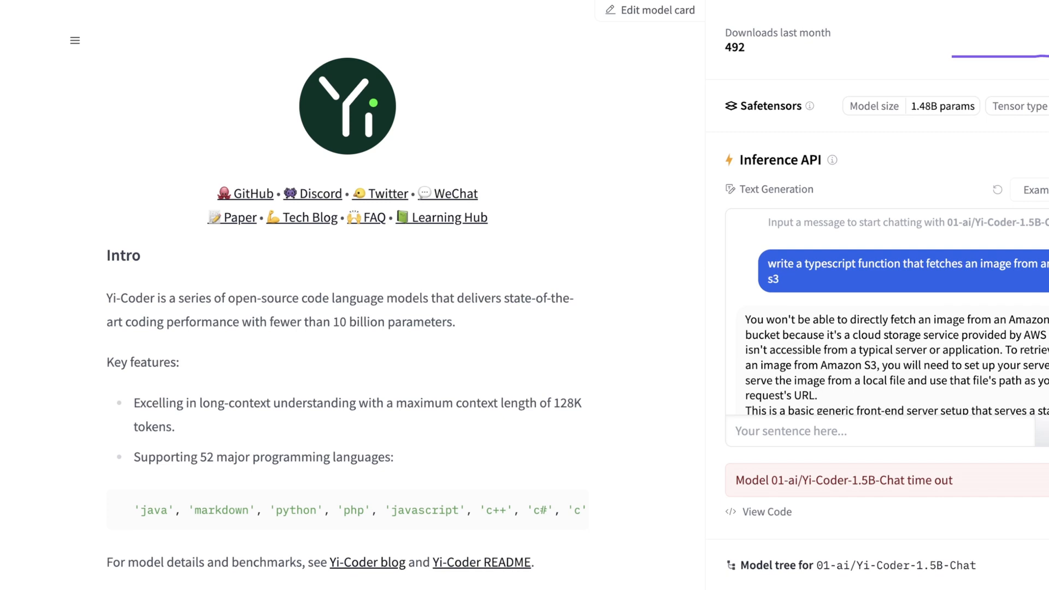
scroll(886, 320, "down", 2)
scroll(885, 320, "down", 2)
scroll(885, 320, "up", 3)
scroll(885, 320, "up", 1)
scroll(886, 321, "up", 2)
scroll(884, 320, "up", 1)
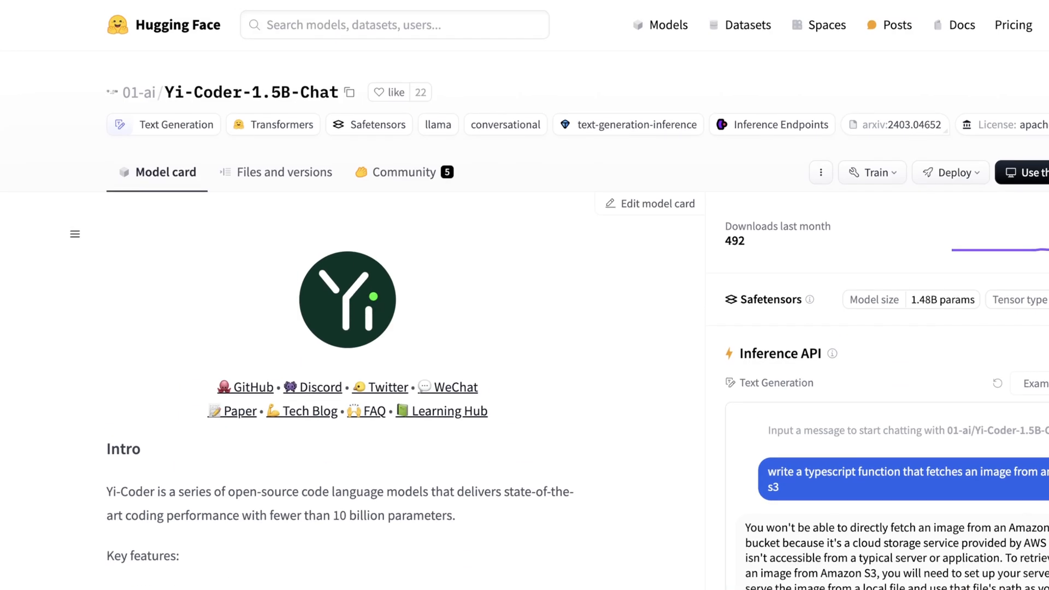
scroll(885, 320, "down", 1)
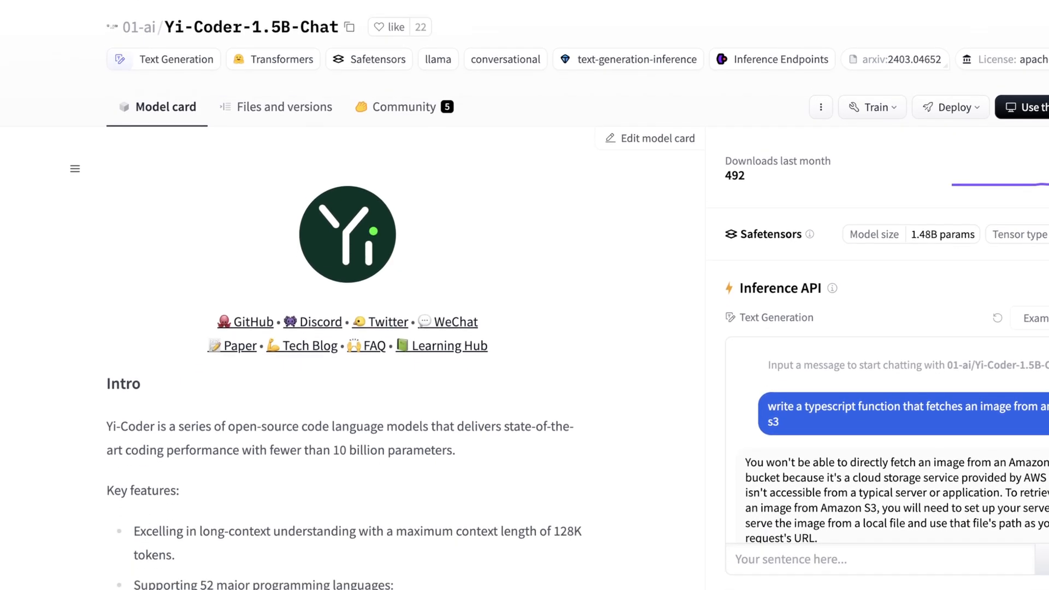